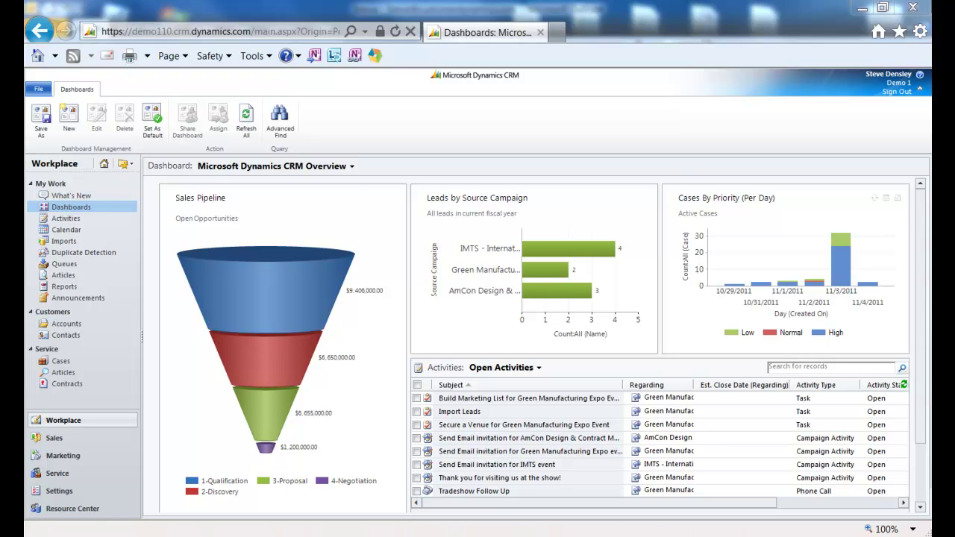
Open the Green Manufacturing Expo campaign from Marketing and list its six open planning activities.
click(63, 456)
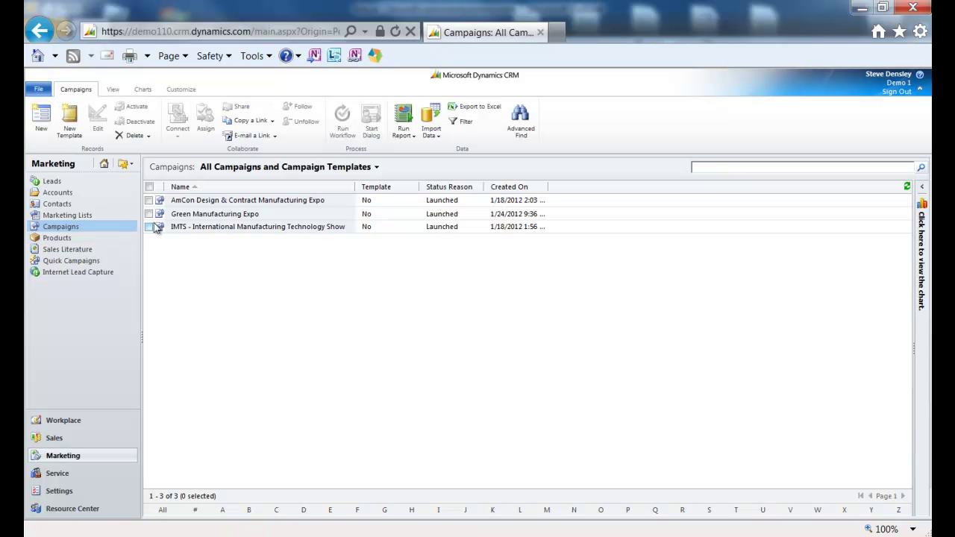
click(183, 214)
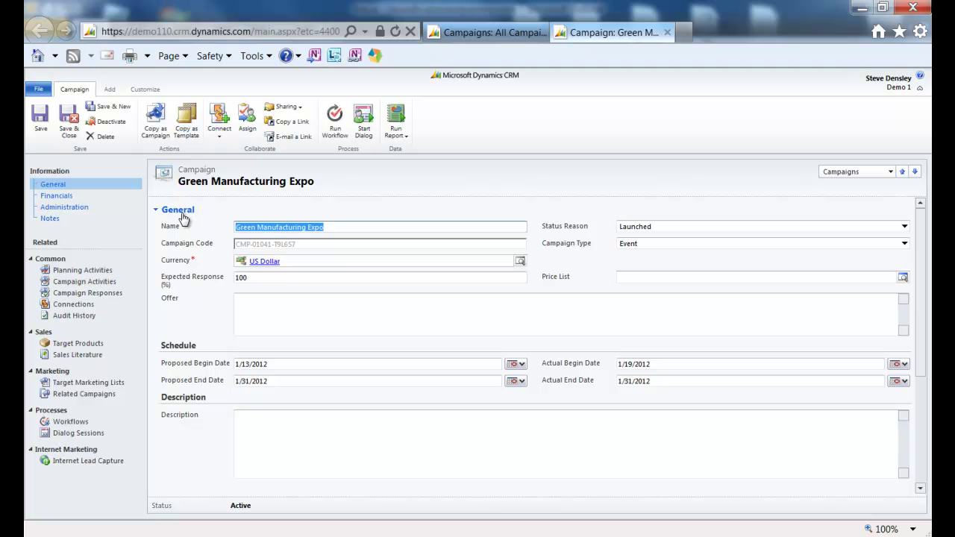
click(77, 273)
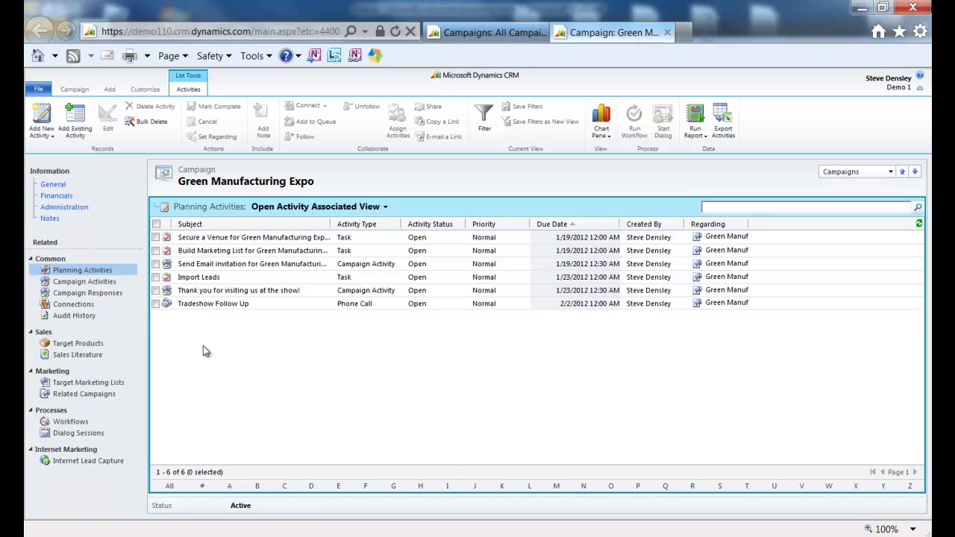
Close the campaign and open the Tradeshow Follow Up process under Settings > Processes.
click(211, 332)
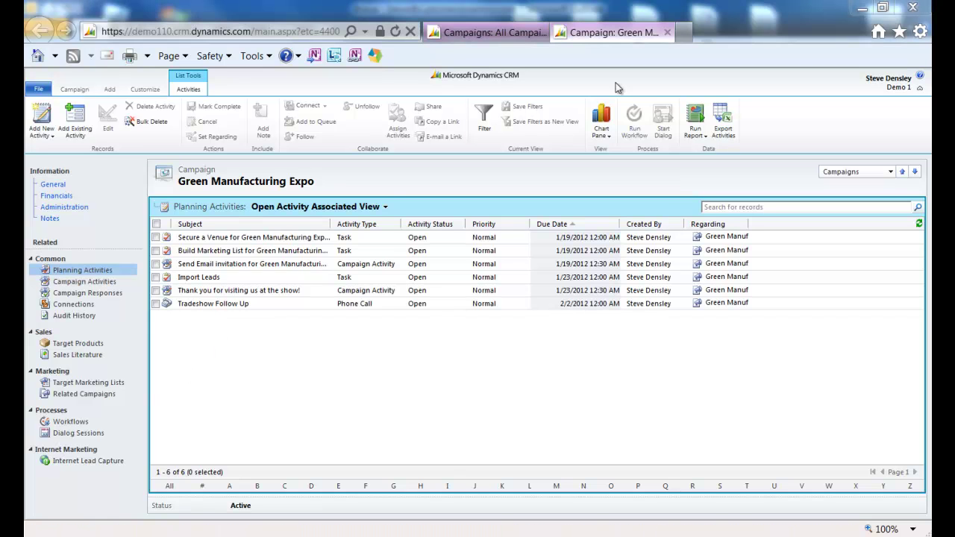
click(666, 32)
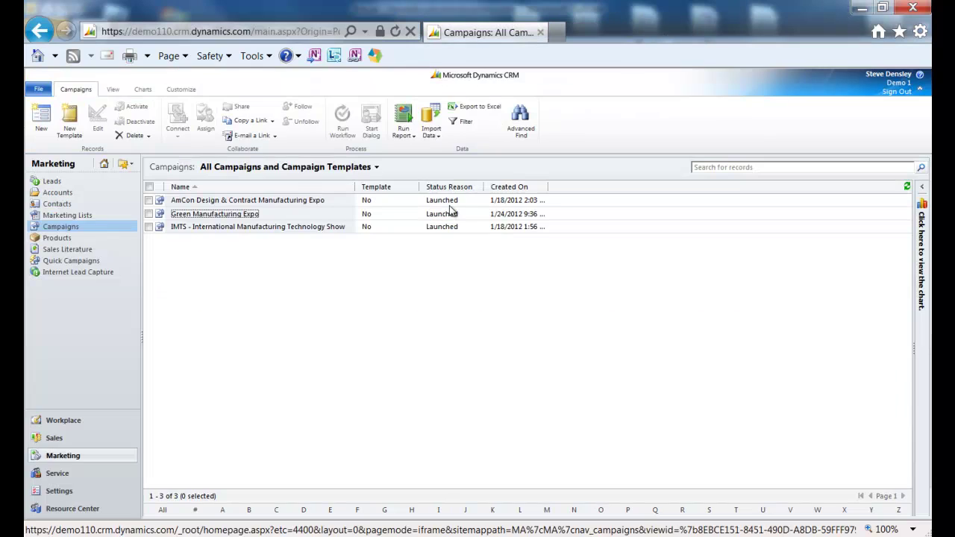
click(58, 492)
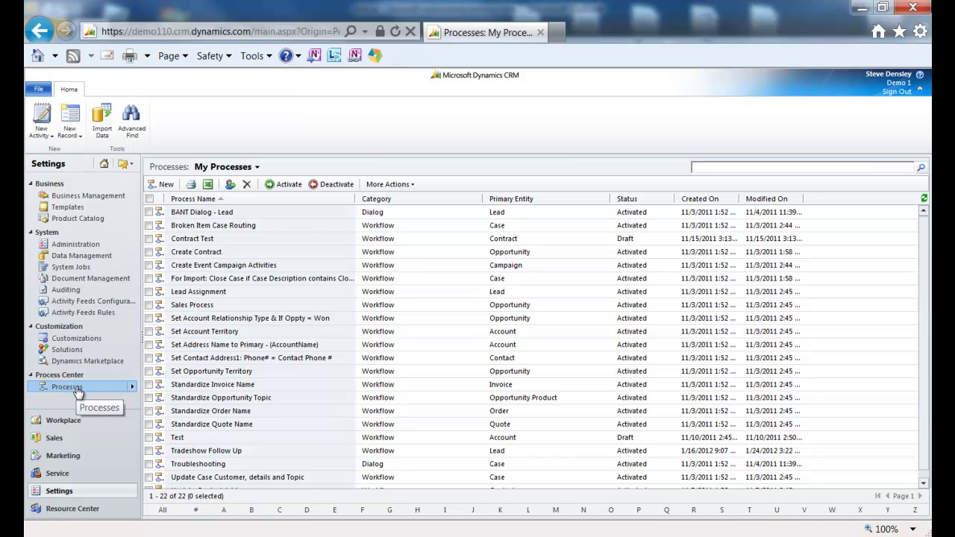
click(192, 451)
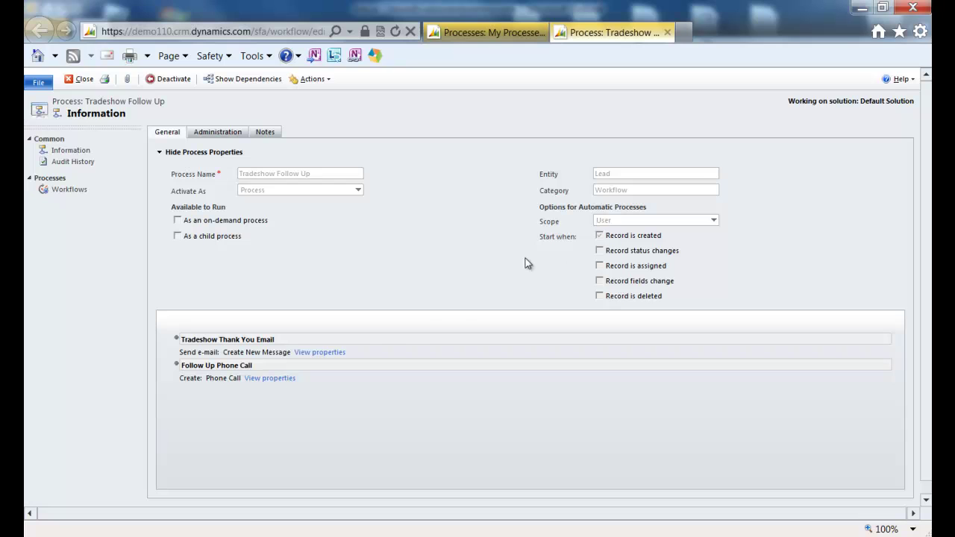
Inspect the Tradeshow Thank You Email step's properties, then close the Send E-mail dialog.
click(338, 355)
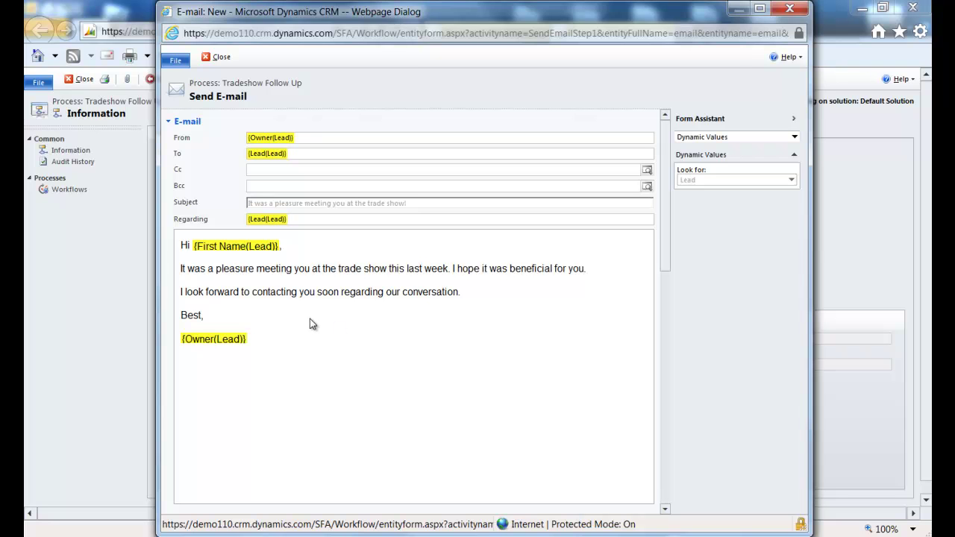
click(217, 56)
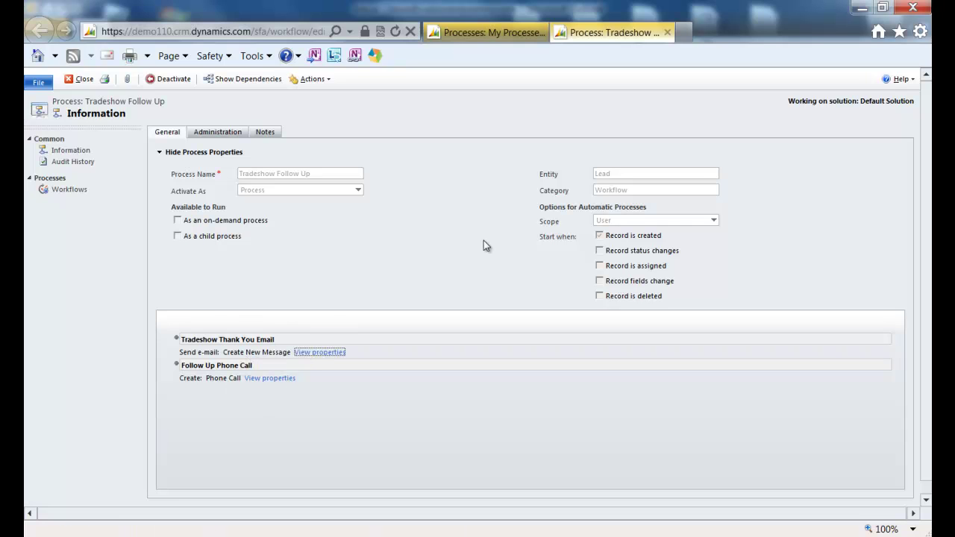
Close the Tradeshow Follow Up process and show the Open Leads list under Marketing.
click(667, 32)
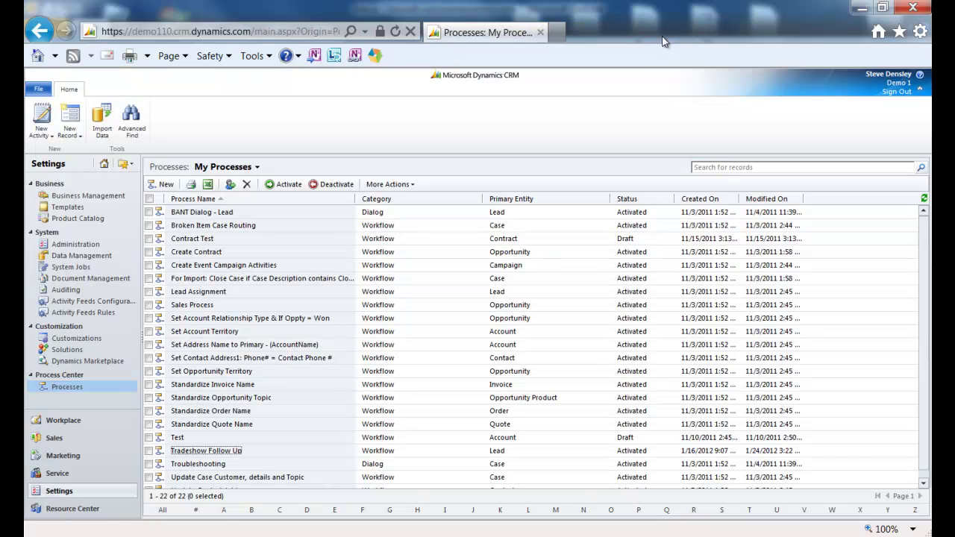
click(64, 457)
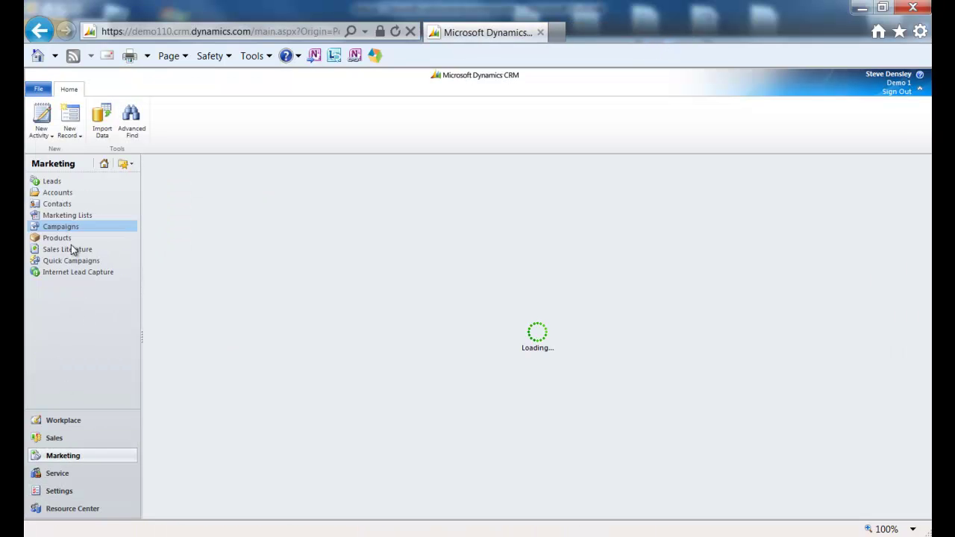
click(51, 182)
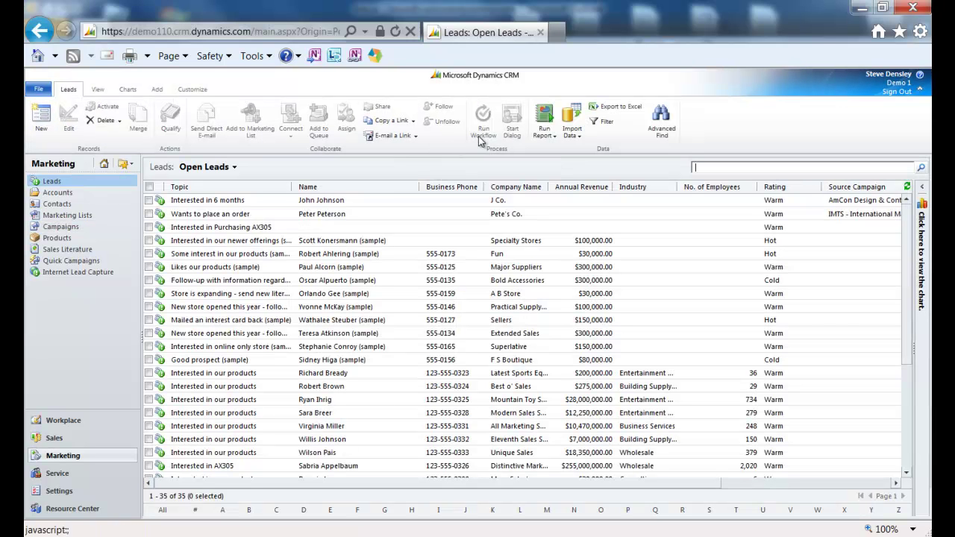
Download the lead import template, view it in Excel, then close Excel.
click(581, 139)
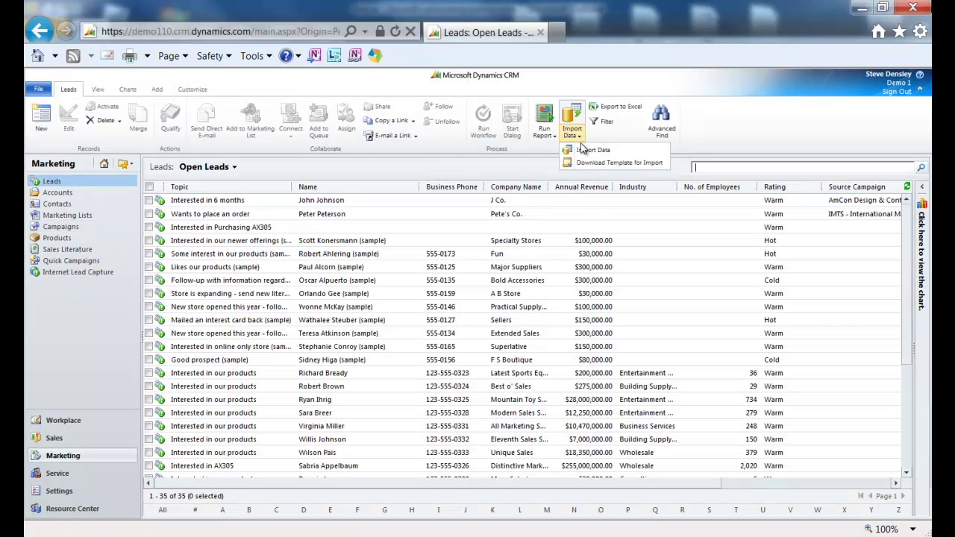
click(581, 163)
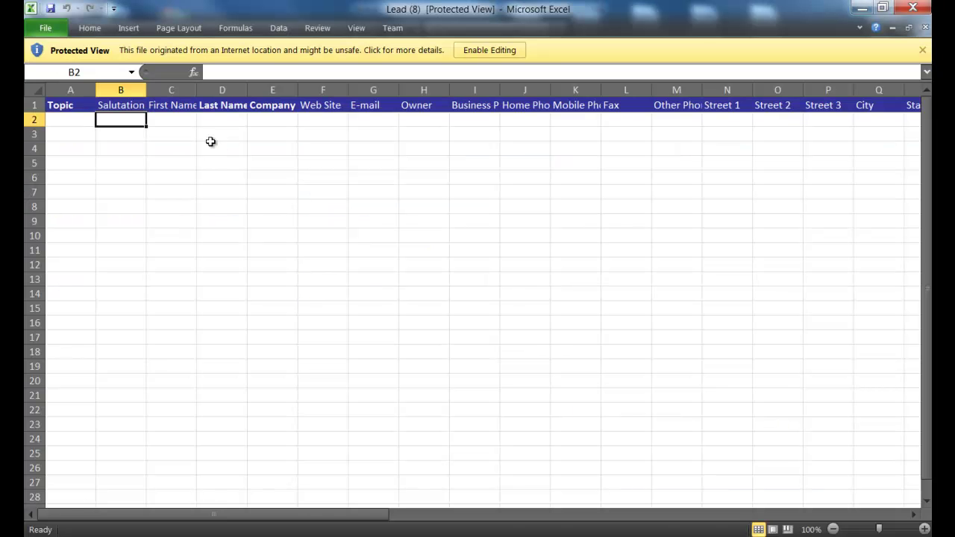
click(912, 8)
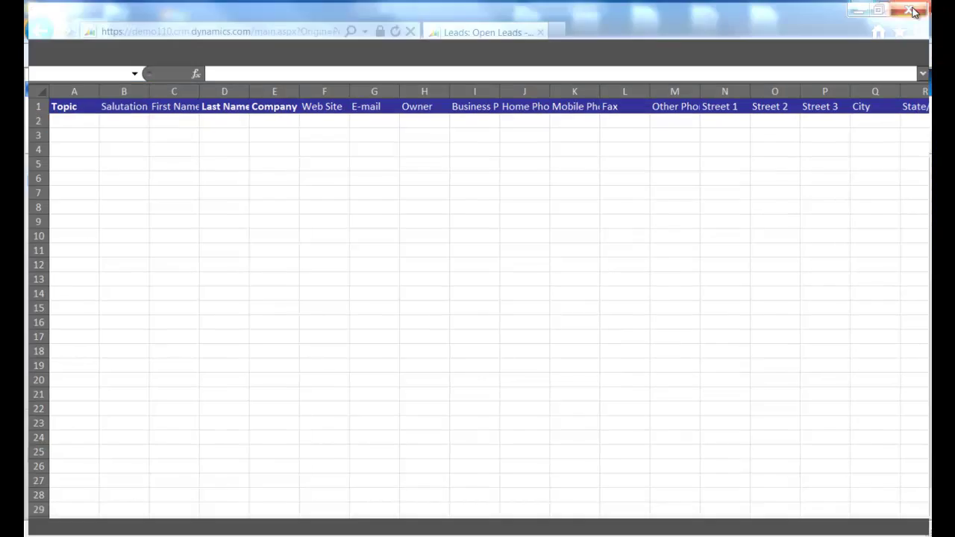
Upload Lead.xml in the Import Data wizard, accept the mapping summary, and submit it.
click(571, 119)
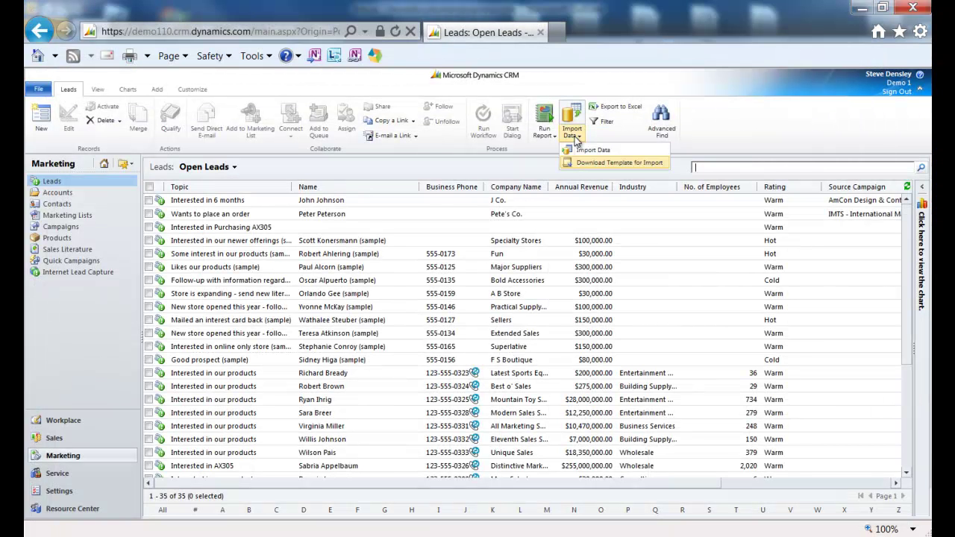
click(582, 150)
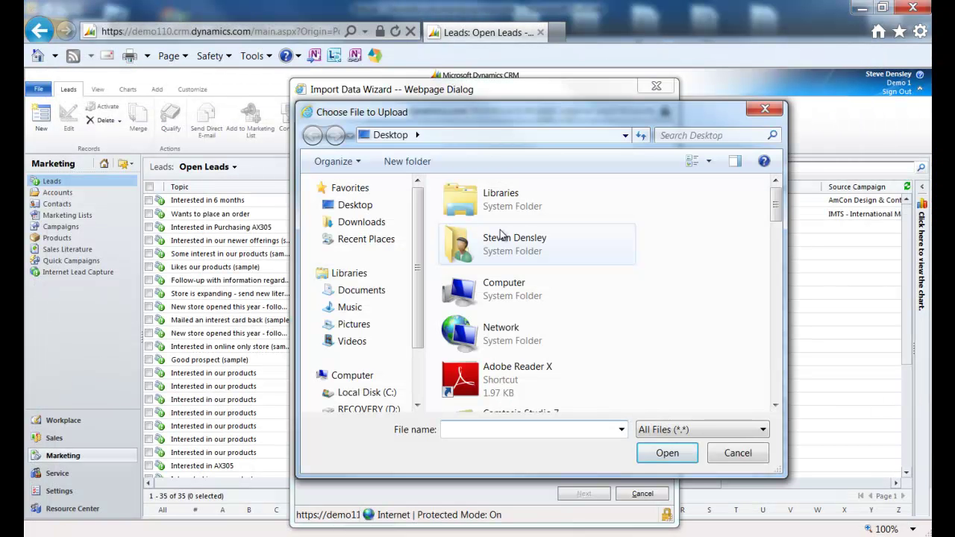
mouse_move(777, 218)
mouse_down()
mouse_move(773, 300)
mouse_move(753, 334)
mouse_up()
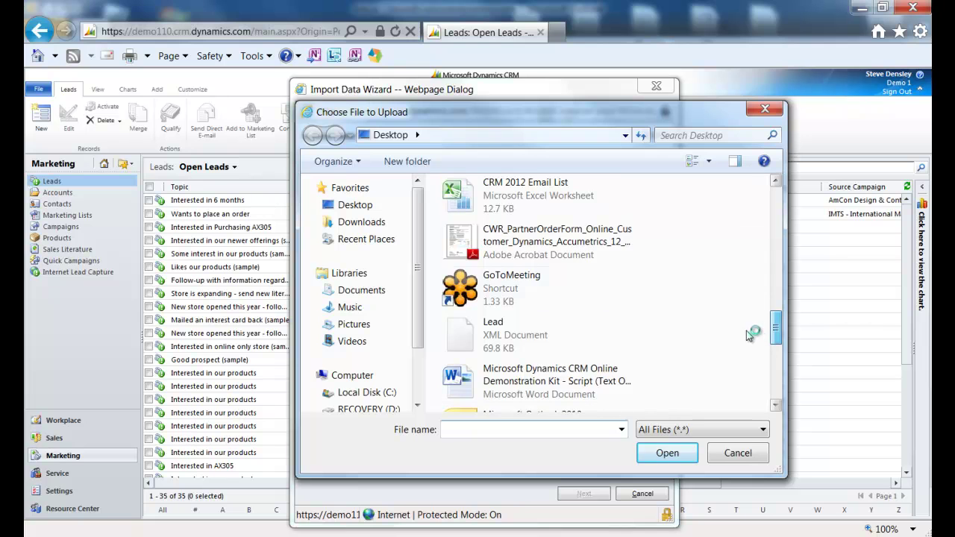
click(507, 336)
click(666, 452)
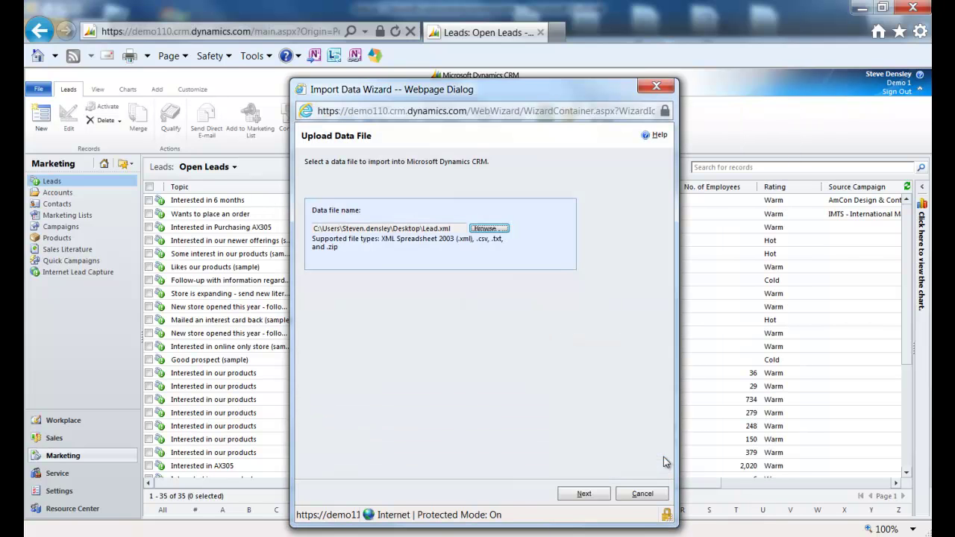
click(597, 496)
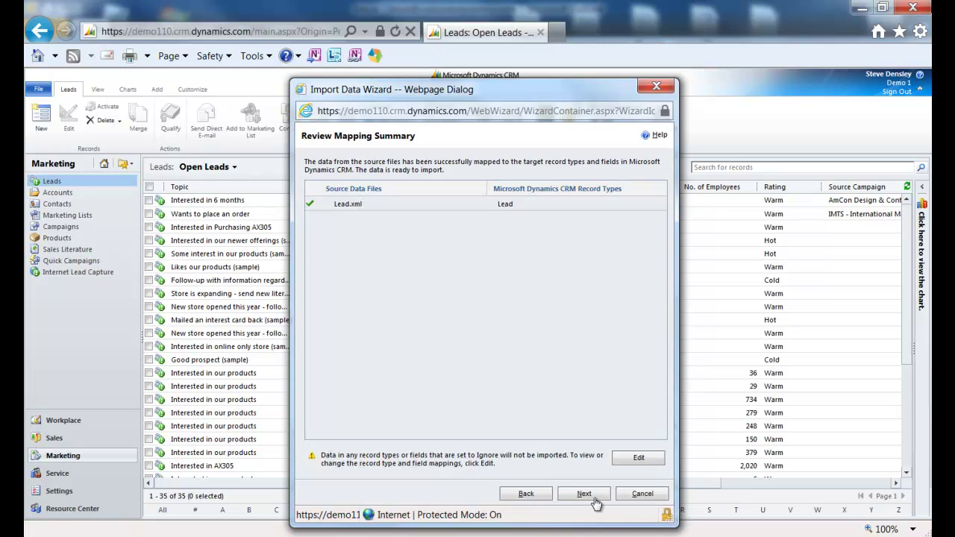
click(585, 494)
click(585, 493)
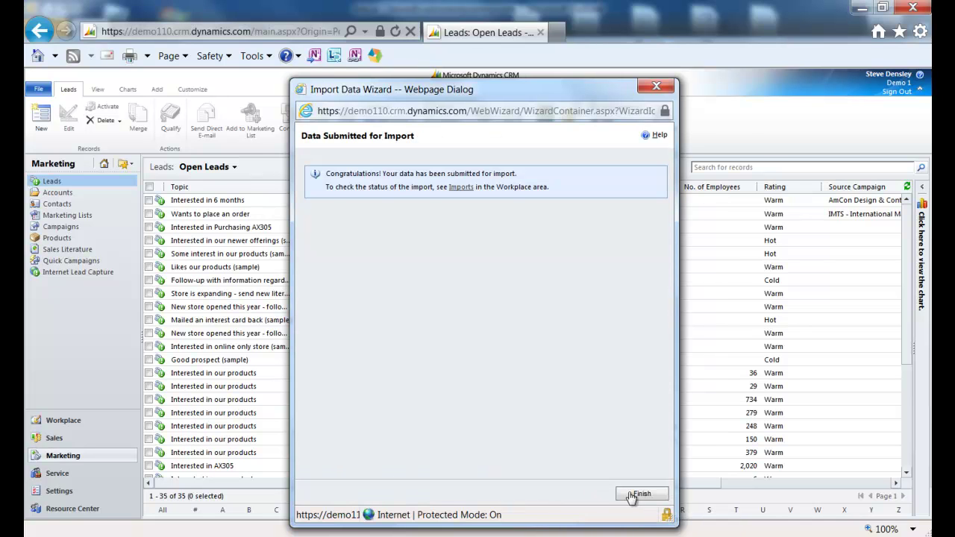
Finish the import wizard and refresh Open Leads, which now lists 43 records.
click(640, 494)
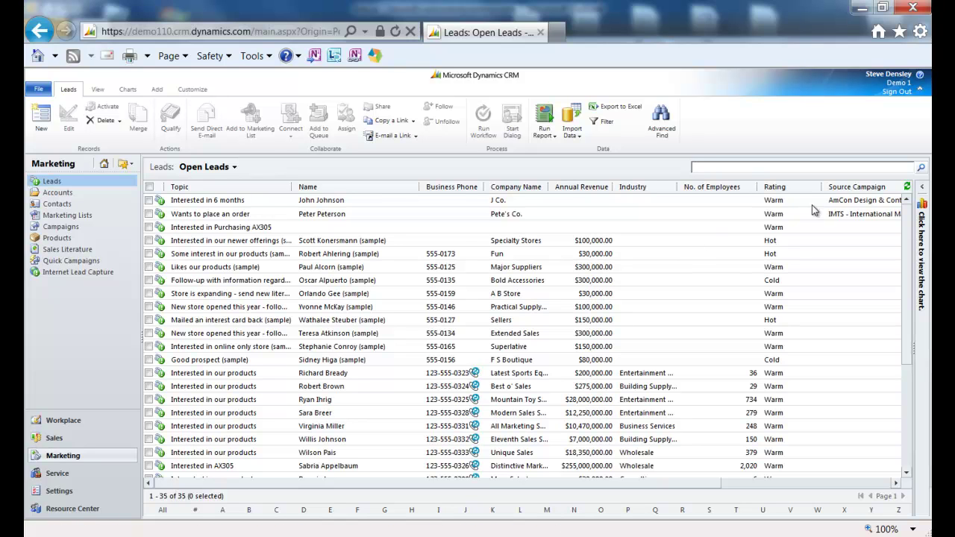
click(906, 188)
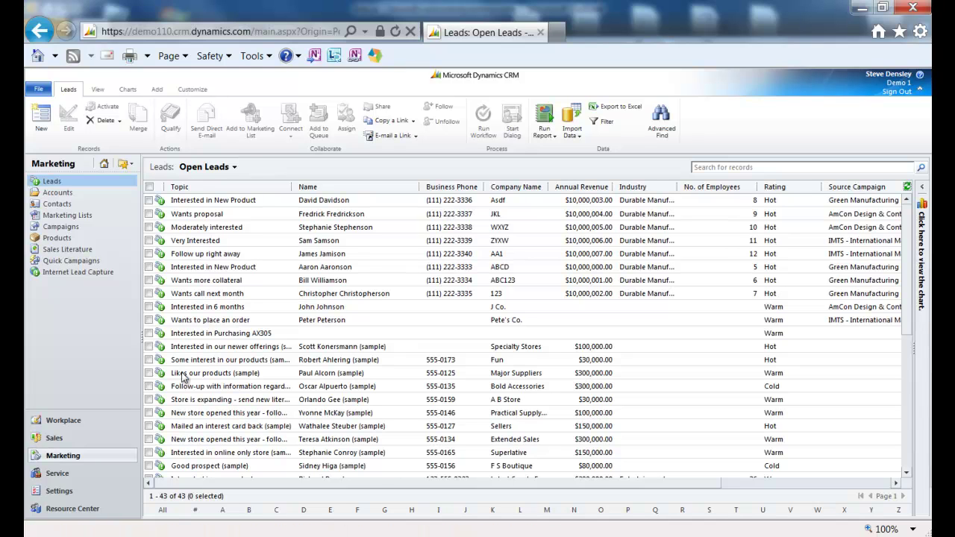
Browse Workplace Activities for the new leads' completed thank-you emails and qualifying calls.
click(72, 420)
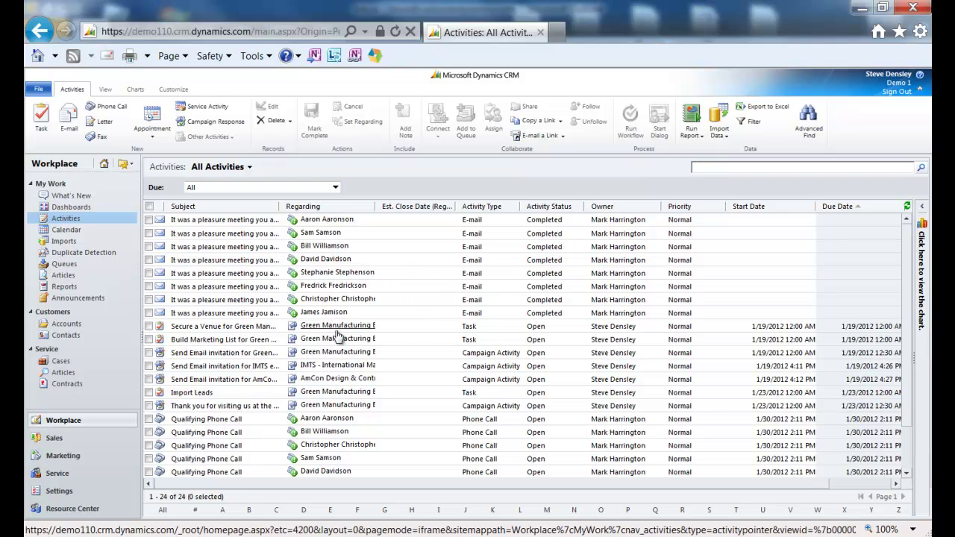
scroll(337, 335, down, 1)
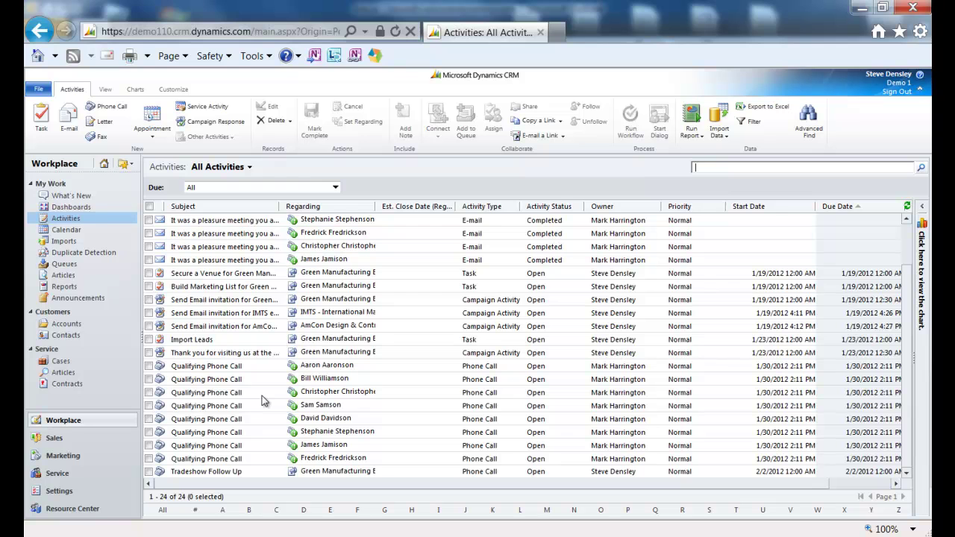
Show the Marketing Dashboard from Dashboards under My Work.
click(90, 212)
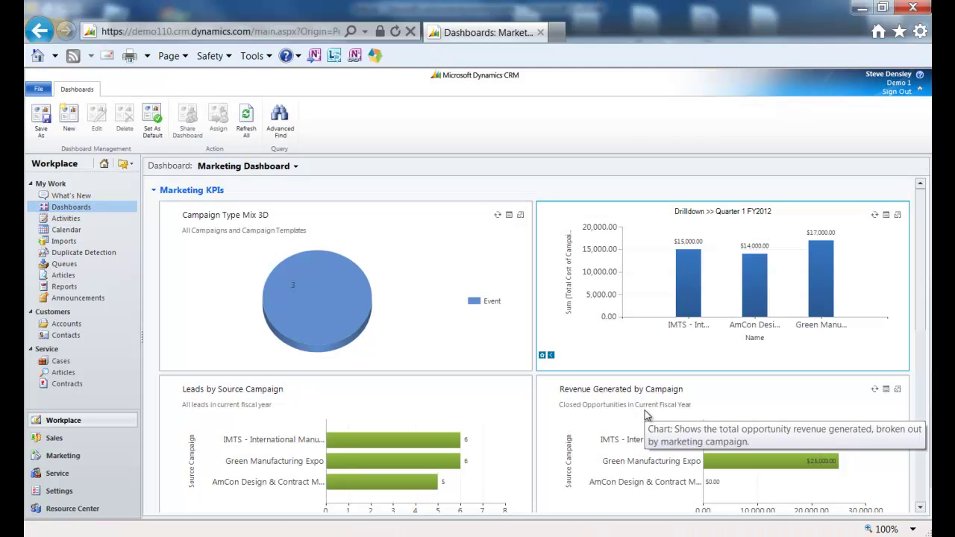